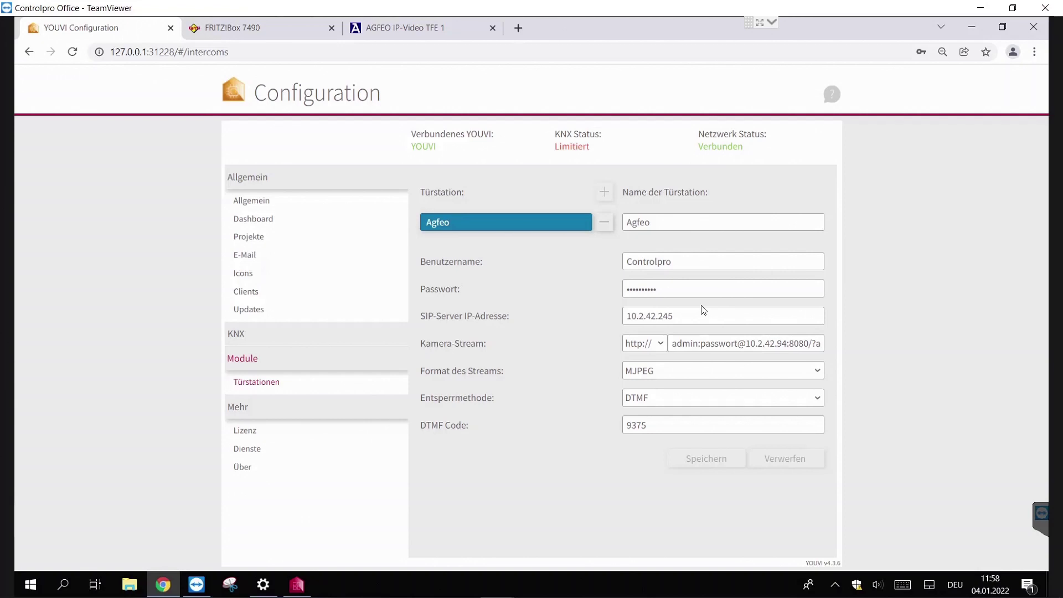
Step: Compare the Controlpro IP phone's login data in the FRITZ!Box with the Agfeo door station's credentials and SIP server in YOUVI Configuration
click(276, 33)
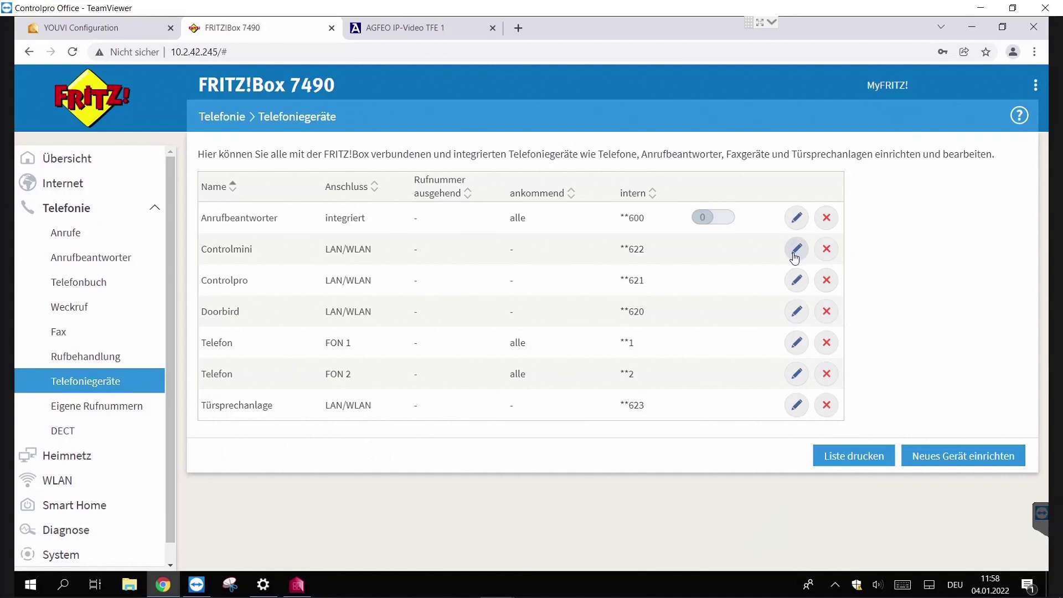
click(797, 281)
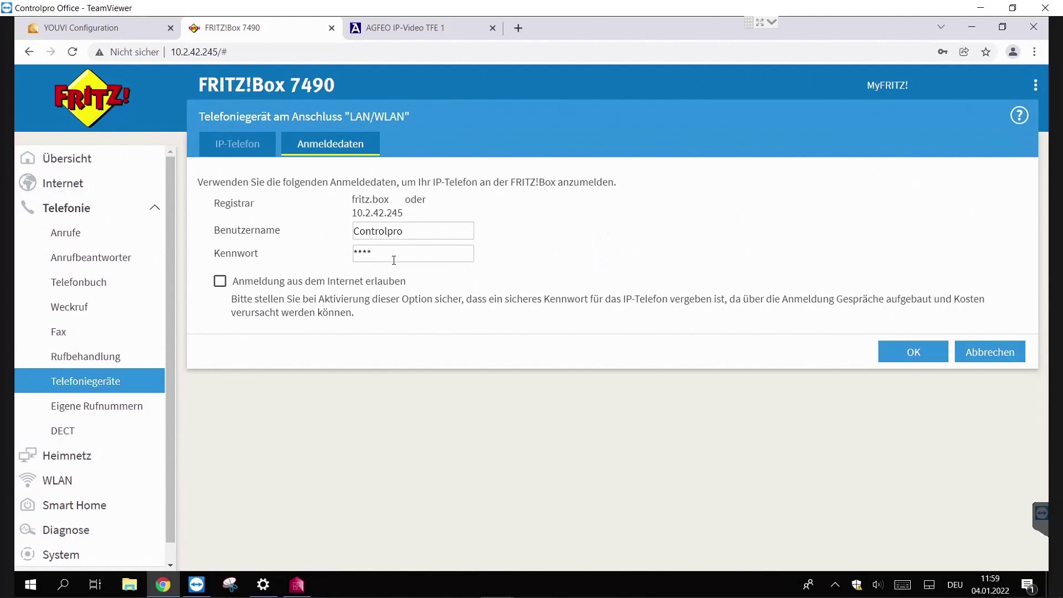
click(97, 25)
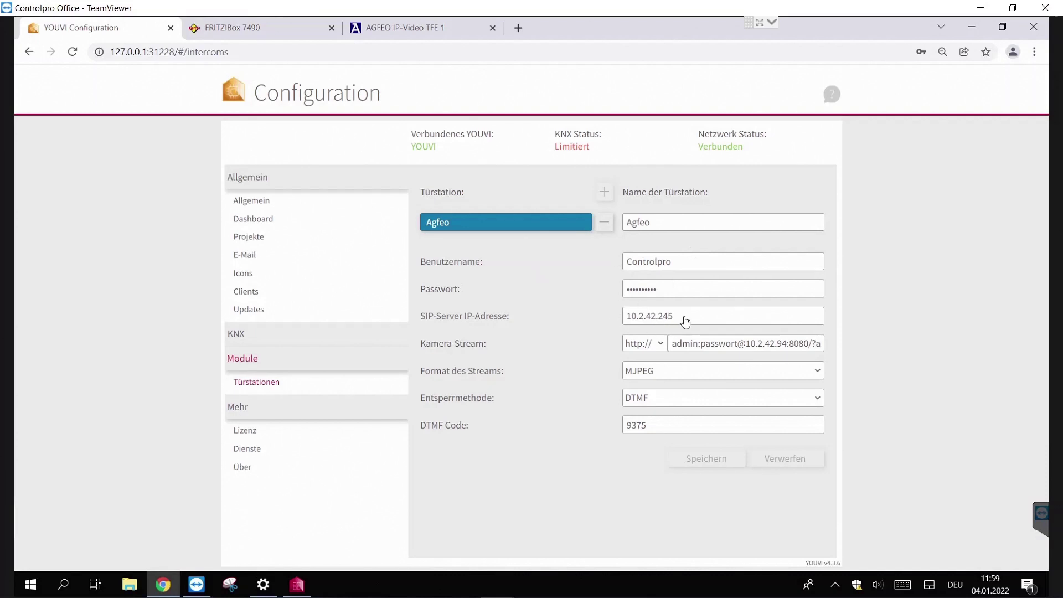
click(241, 27)
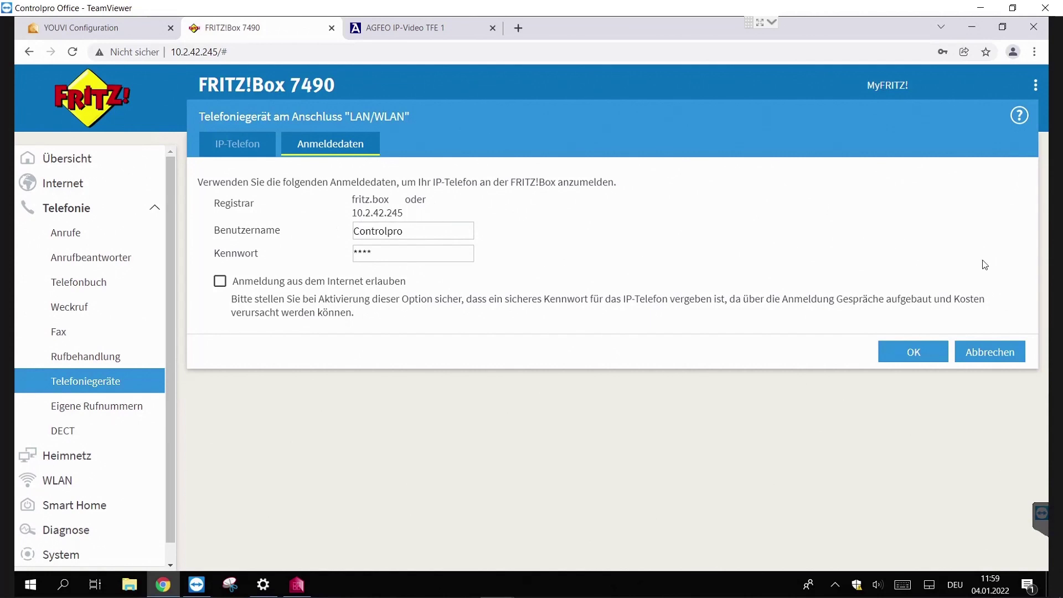
click(997, 357)
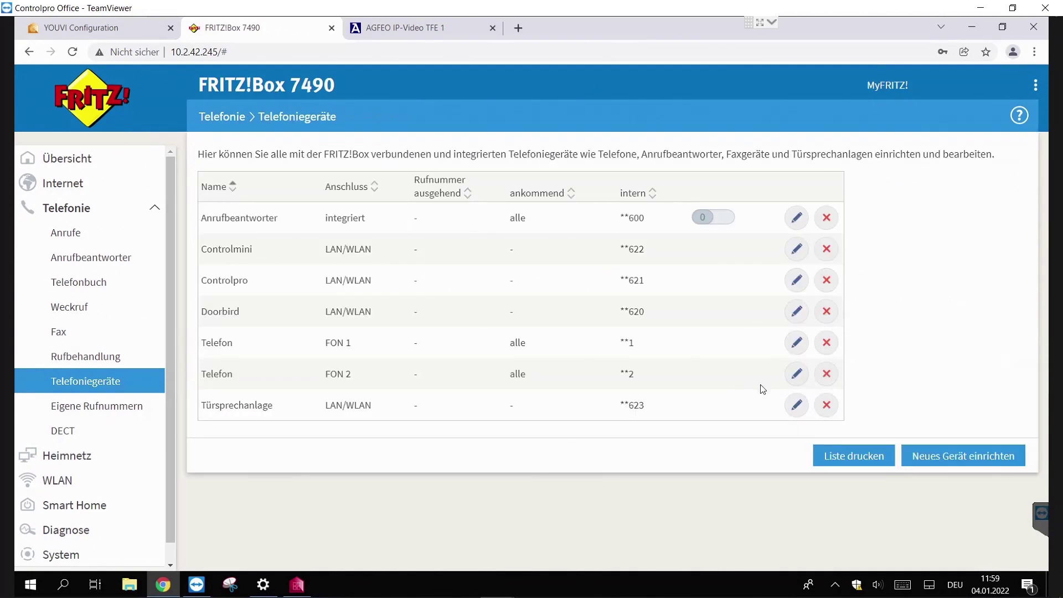
Step: Review the settings and login data of the Türsprechanlage device in the FRITZ!Box
click(796, 406)
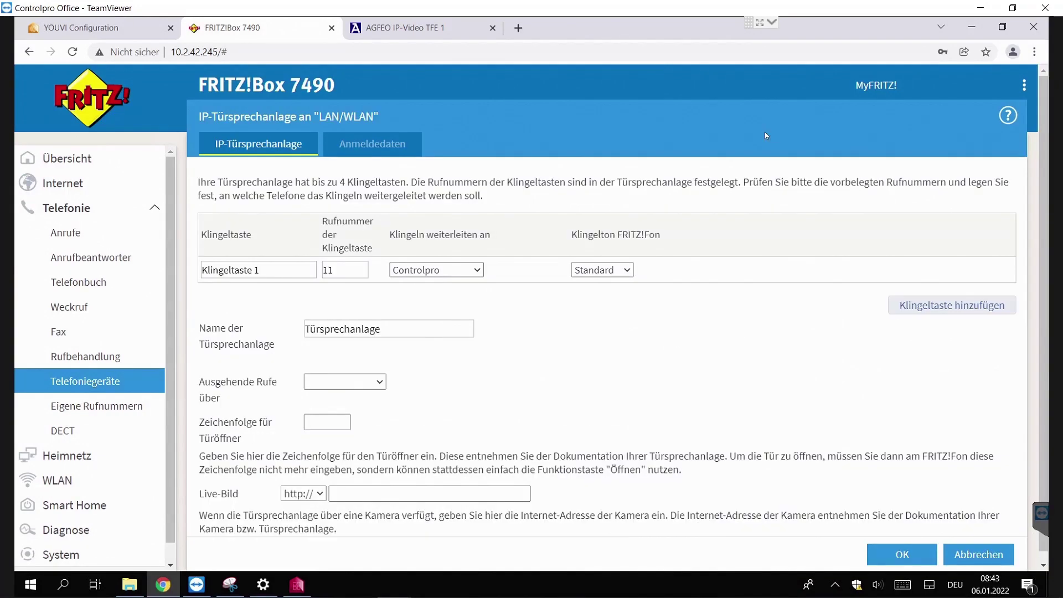
click(371, 144)
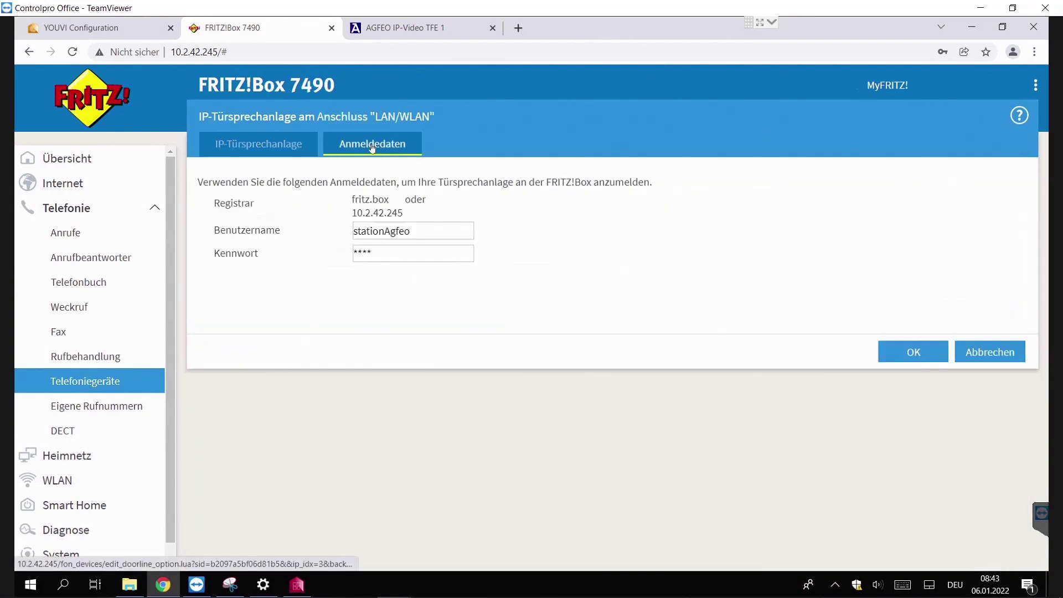
click(994, 355)
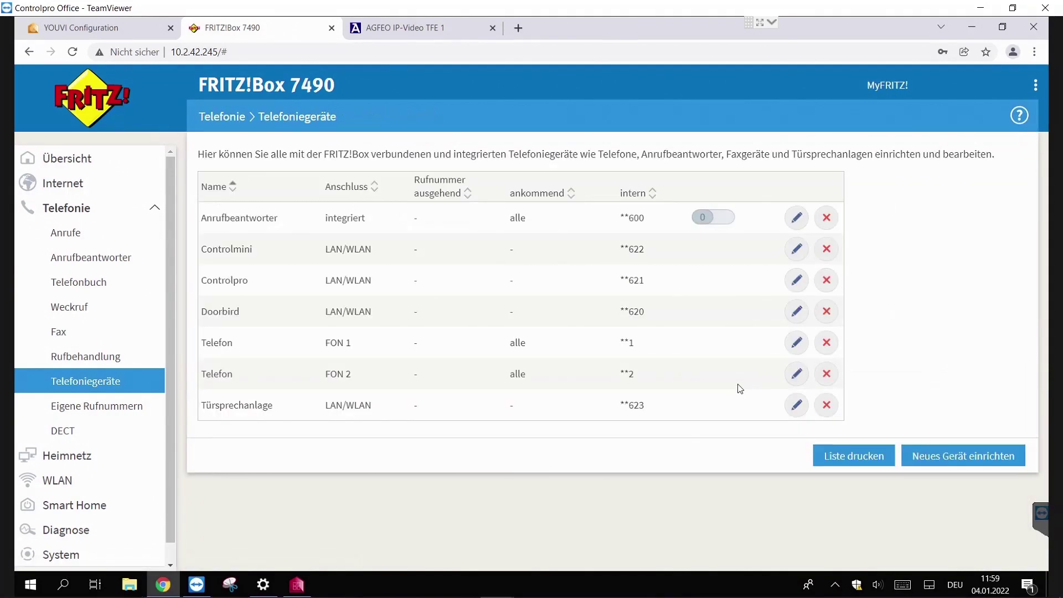
Step: Check the AGFEO IP-Video TFE 1's SIP configuration and compare its bell button's call number with Controlpro's internal number in the FRITZ!Box
click(441, 28)
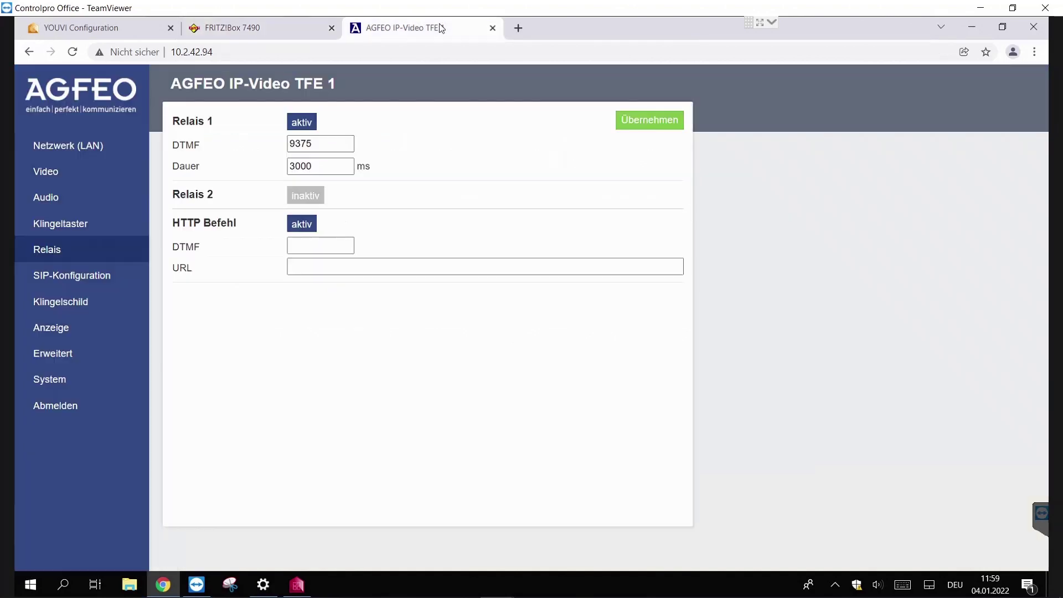
click(77, 280)
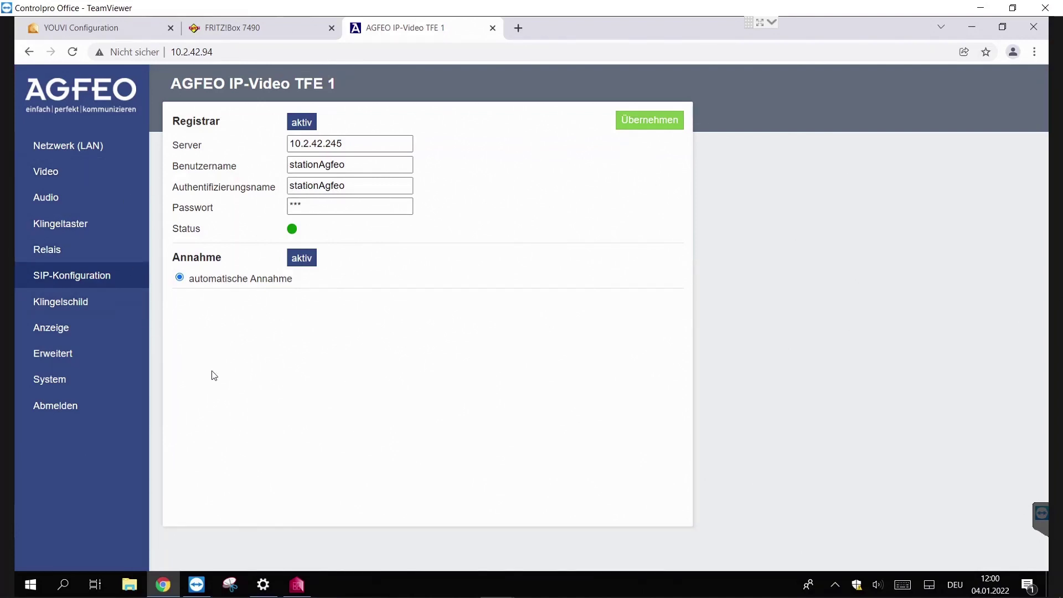
click(58, 225)
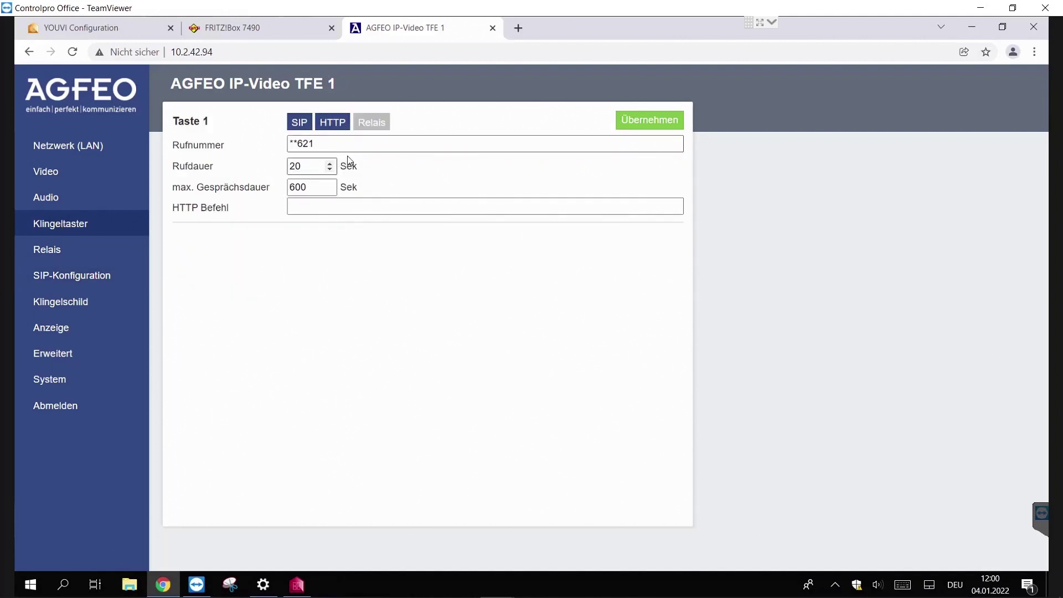
click(265, 21)
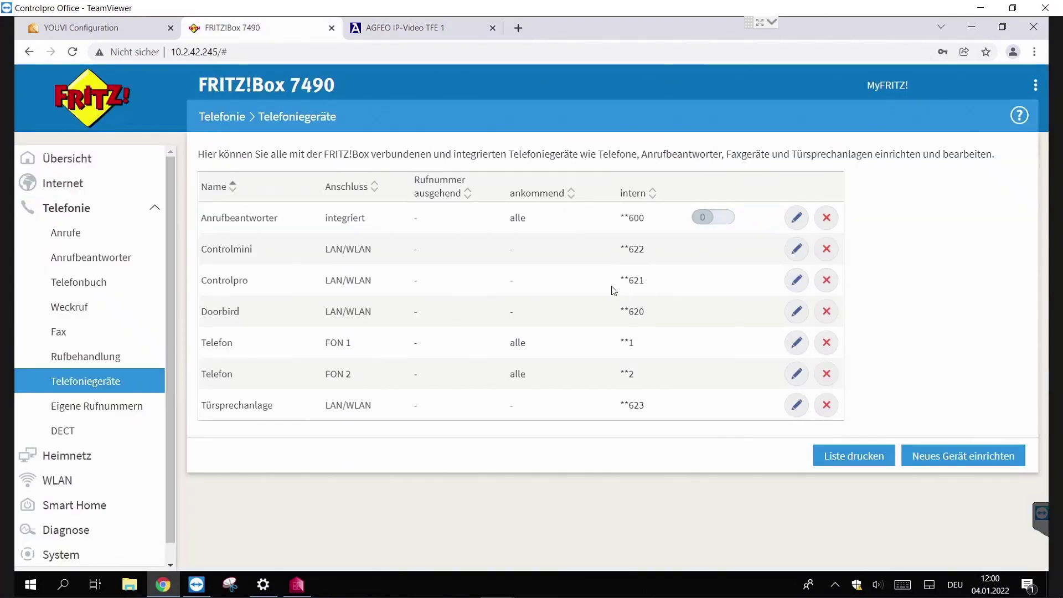
click(399, 28)
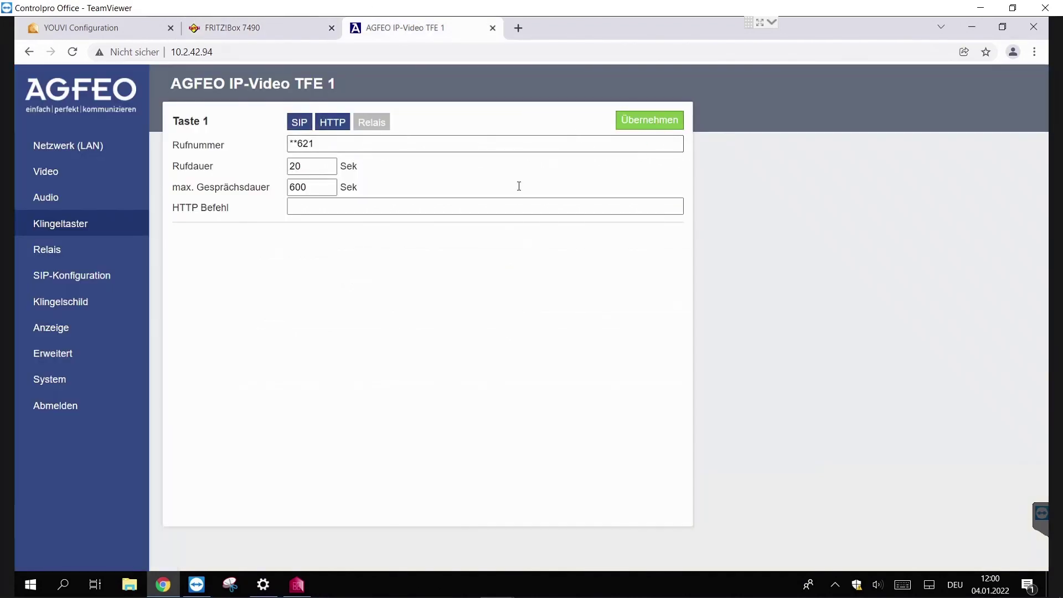
Step: Compare YOUVI's camera stream address with the AGFEO live image URL, and select the 1280x720 video resolution on the AGFEO station
click(124, 25)
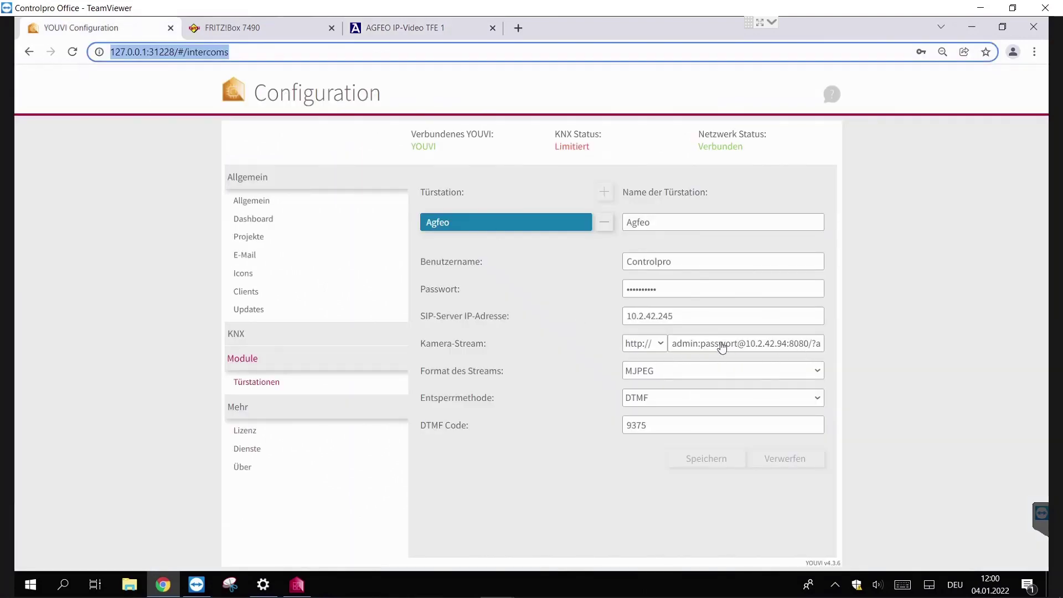
click(446, 28)
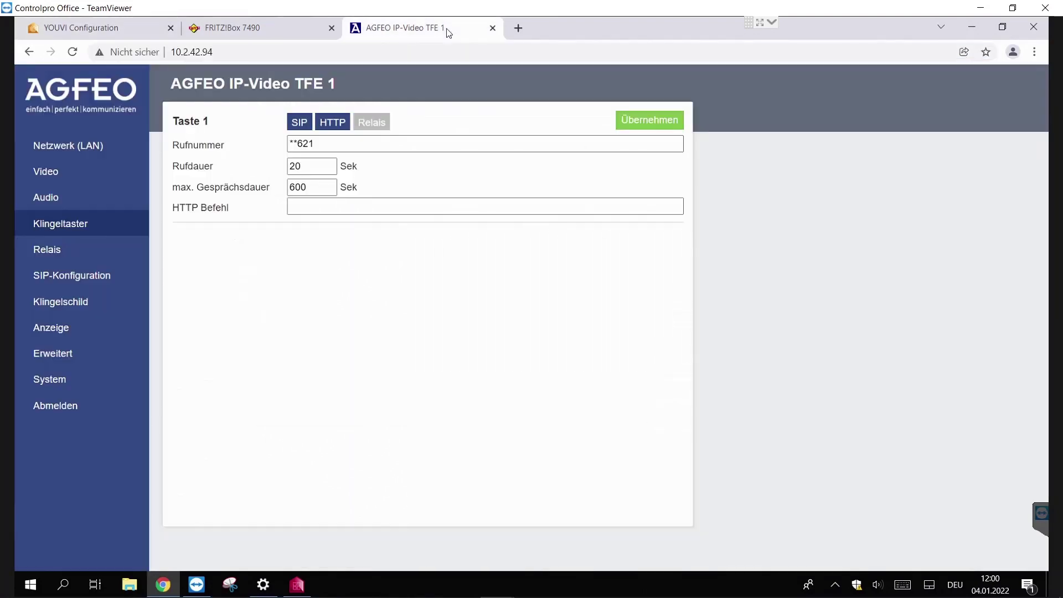
click(41, 173)
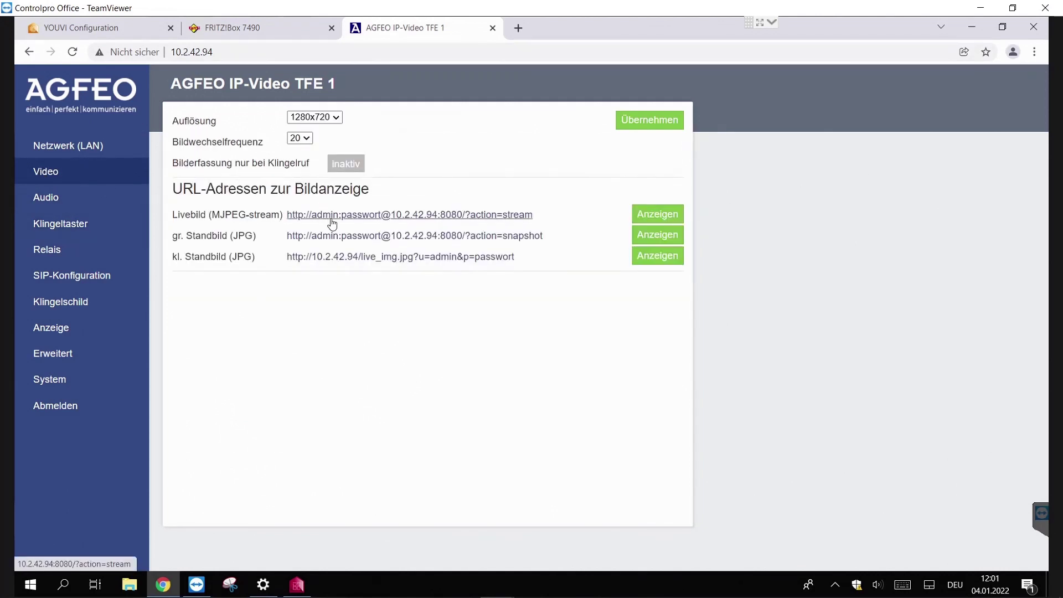
click(335, 117)
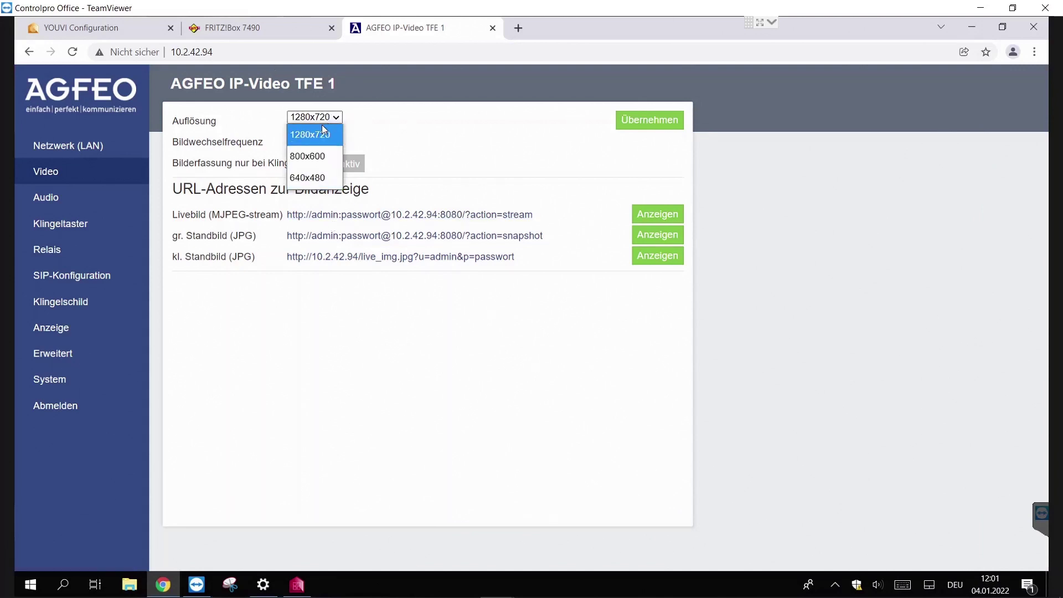
click(327, 134)
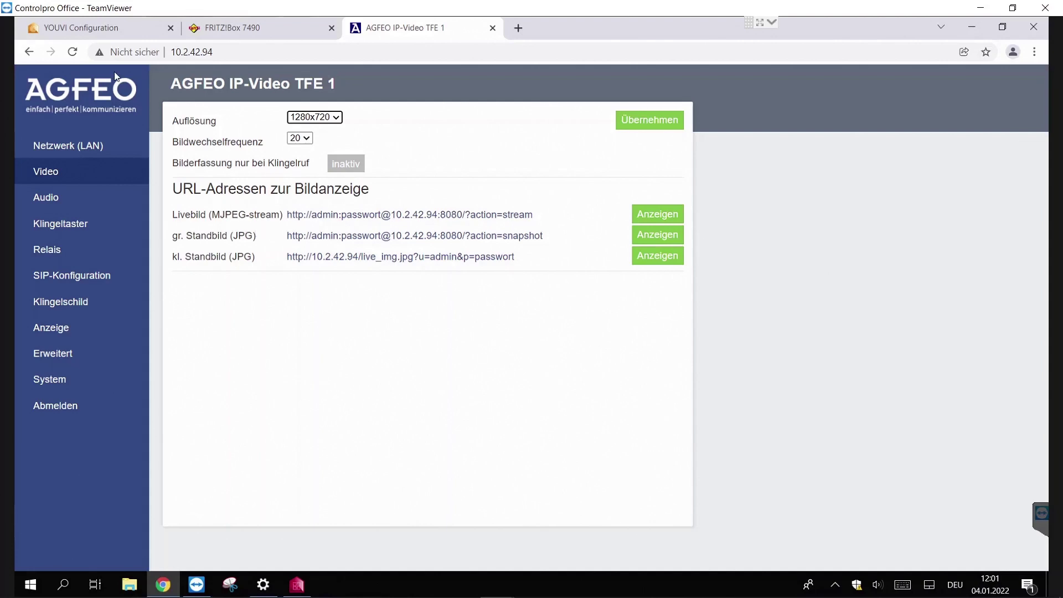
Step: Select MJPEG as the stream format for the Agfeo door station in YOUVI Configuration
click(99, 29)
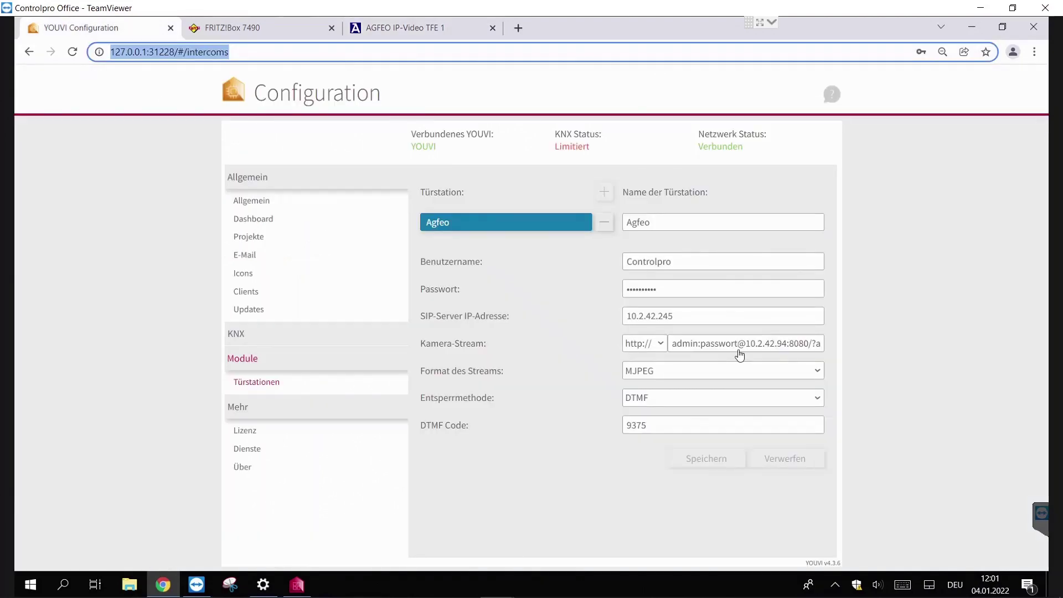
click(685, 374)
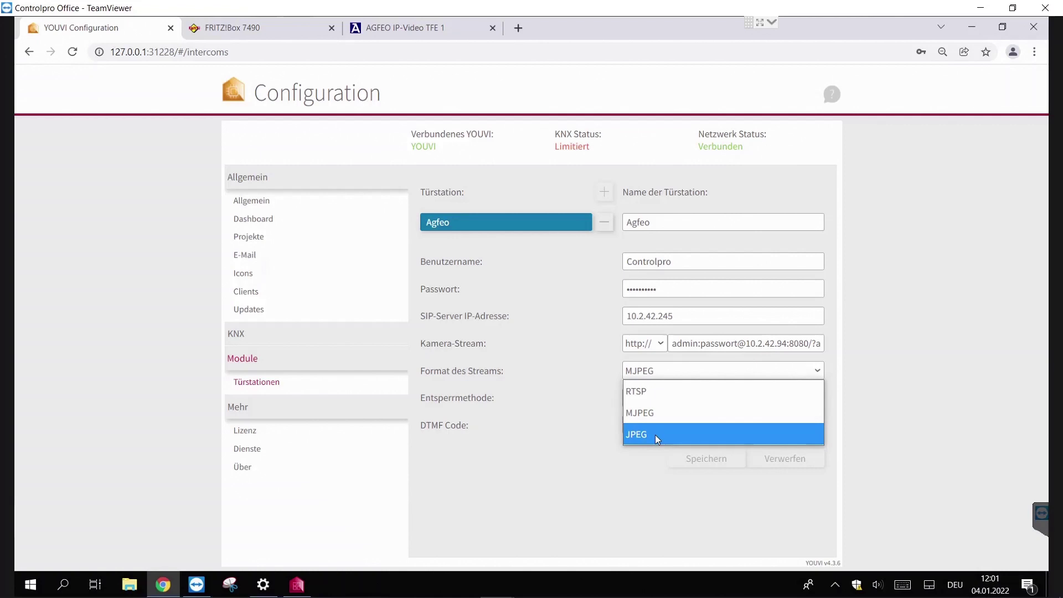
click(669, 411)
Step: Switch the Agfeo door station's unlock method to Telegramm to view its options, and set it back to DTMF
click(659, 400)
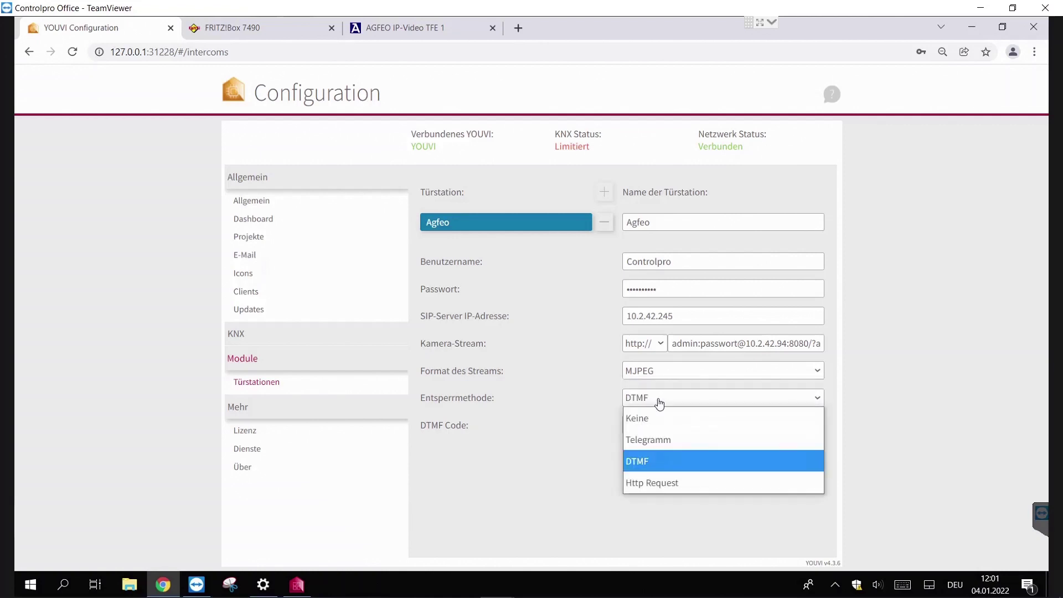
click(682, 441)
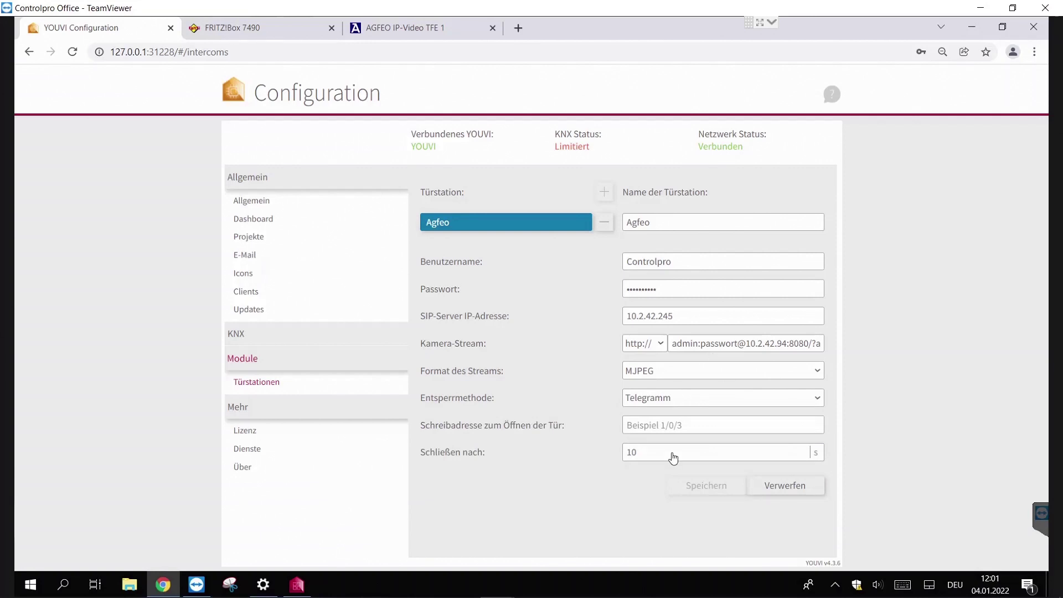
click(675, 399)
click(661, 462)
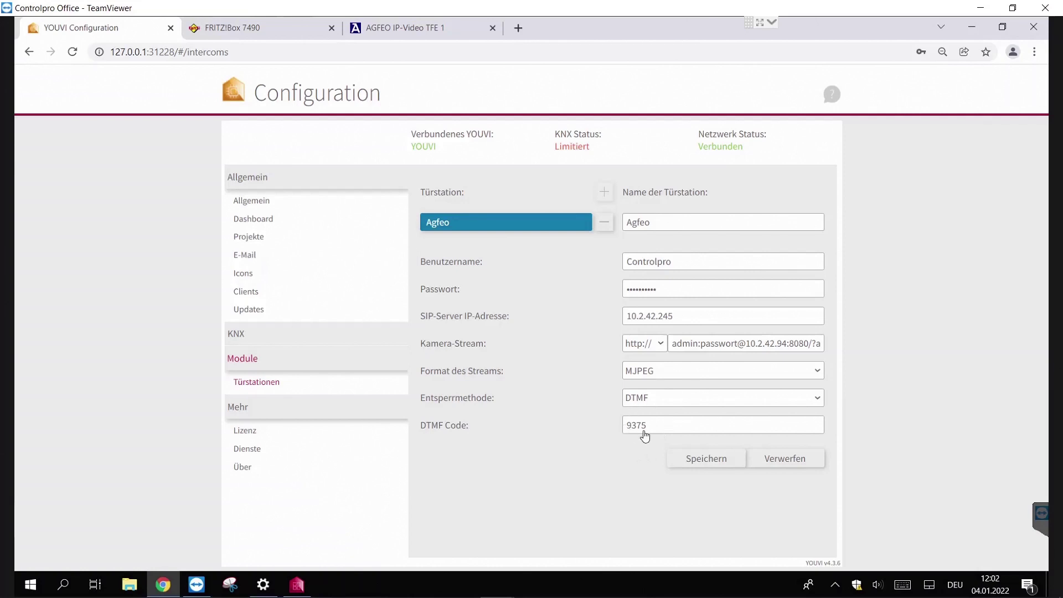
Step: Check the AGFEO station's relay 1 DTMF code and duration against the DTMF unlock settings in YOUVI Configuration, and review the available unlock methods
click(423, 30)
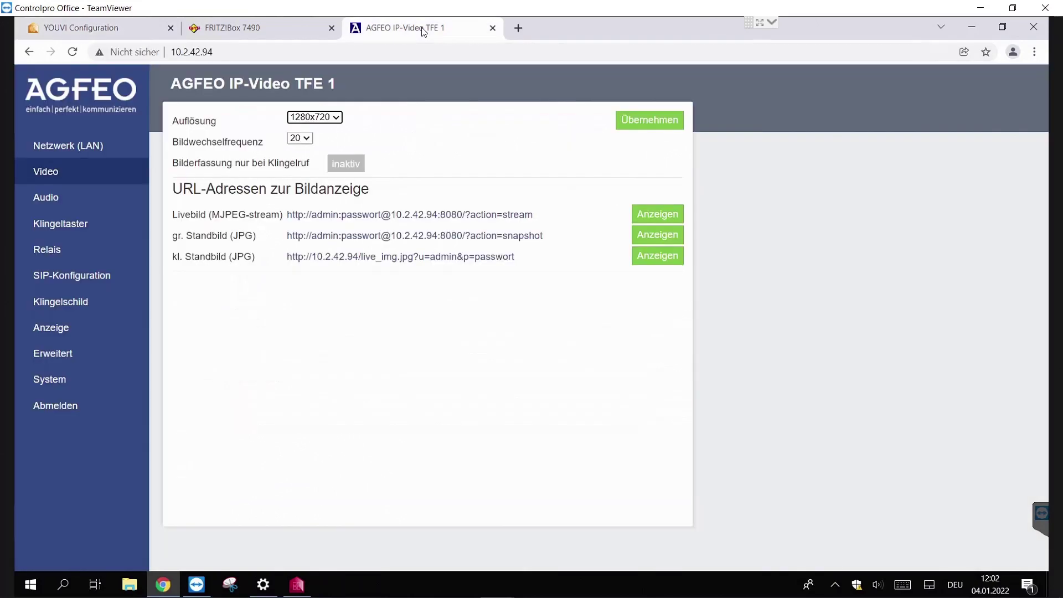
click(49, 250)
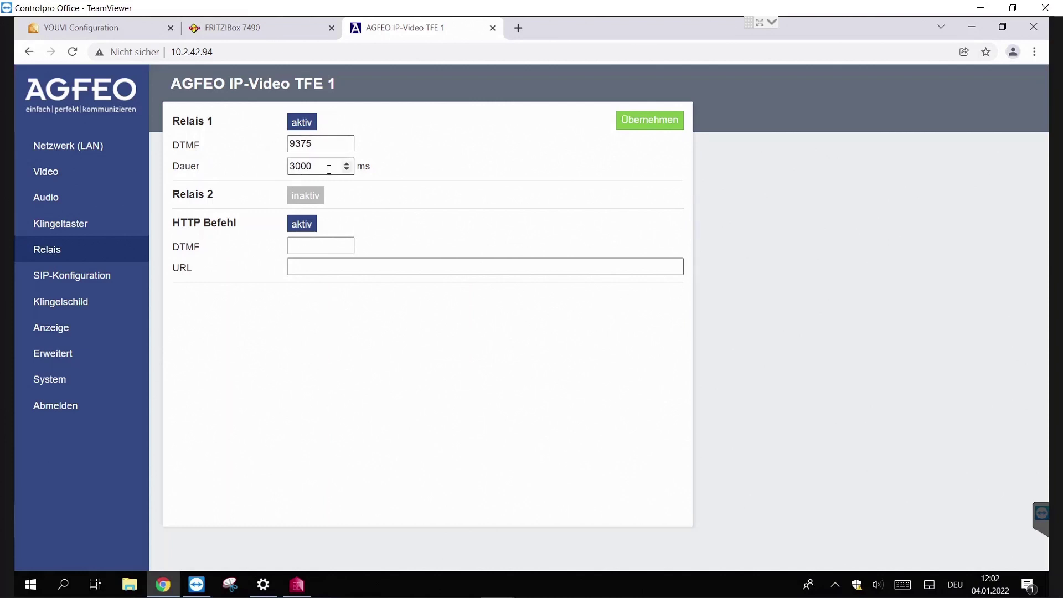
click(98, 28)
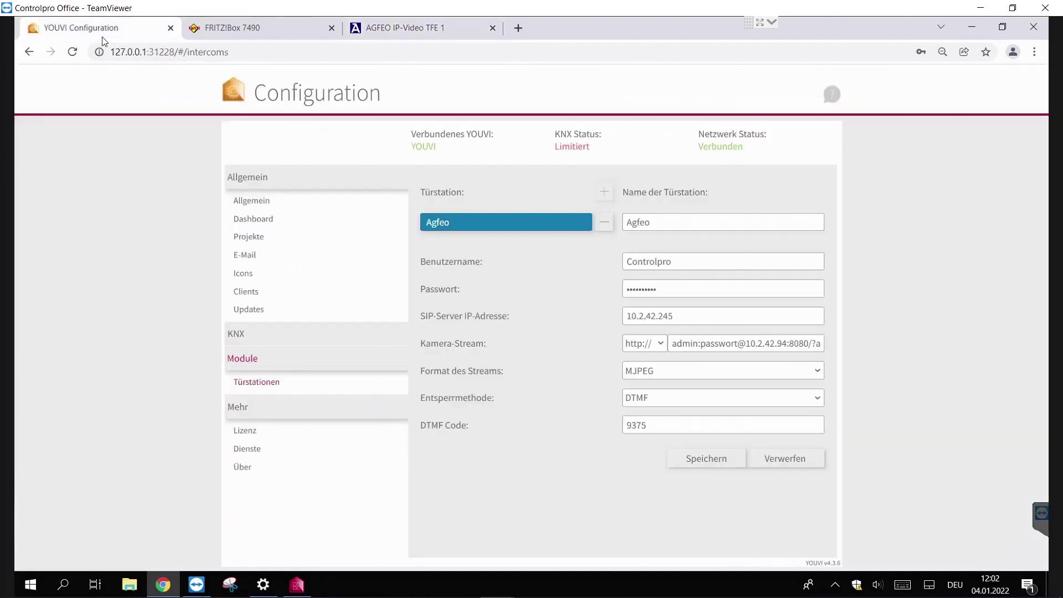
click(637, 402)
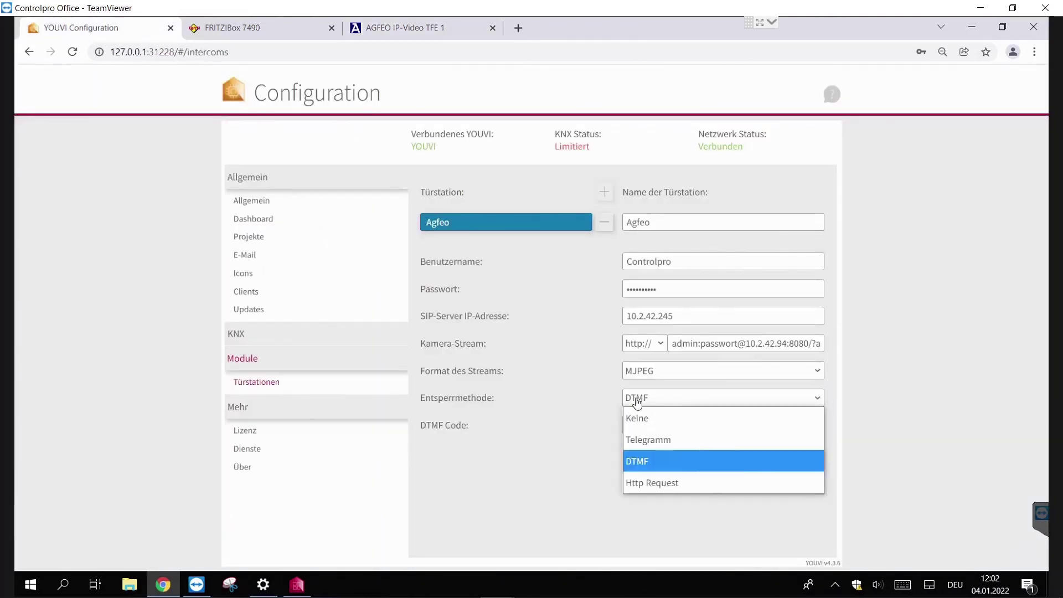
click(570, 384)
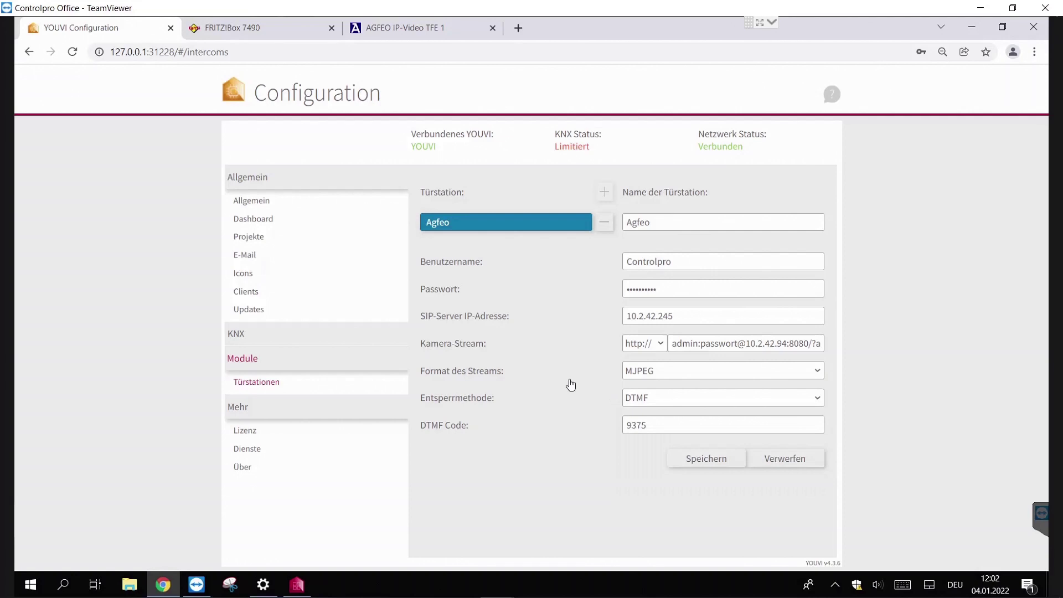
Step: Switch to the YOUVI visualization, activate Edit Mode in the settings and return to the dashboard
click(297, 585)
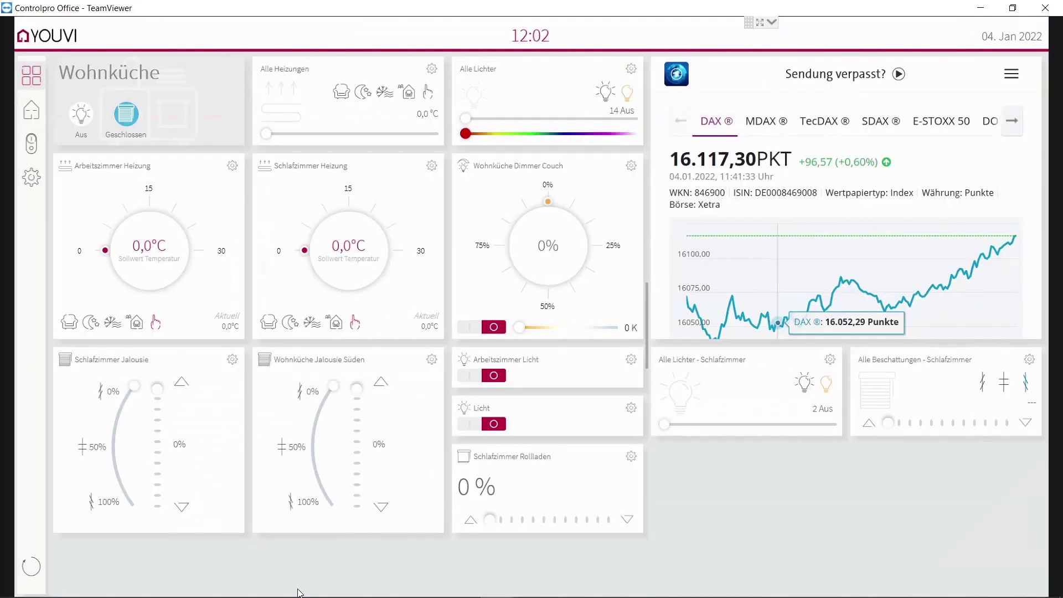
click(31, 178)
click(176, 555)
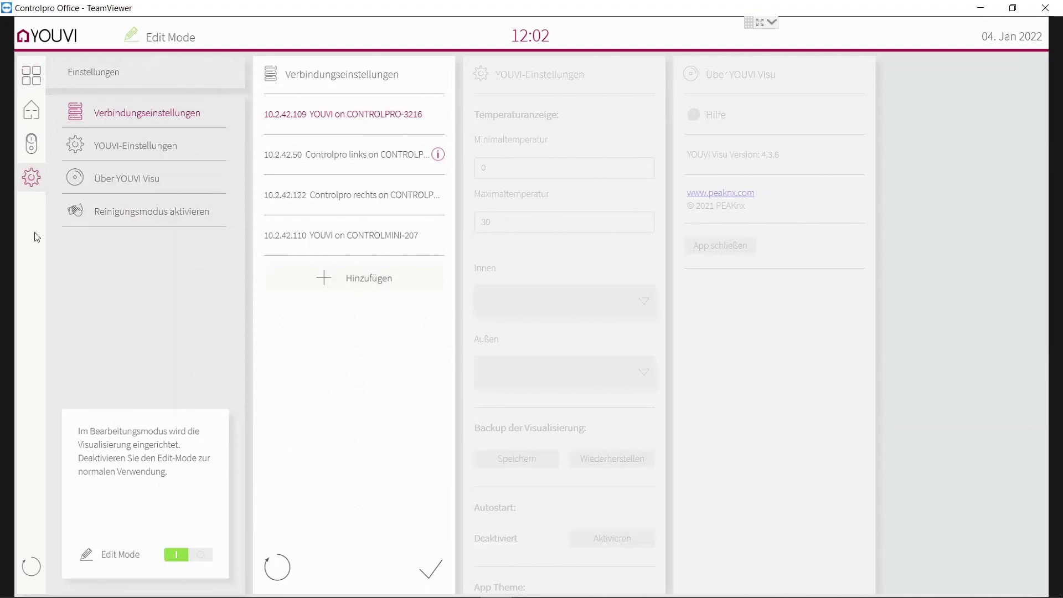
click(36, 82)
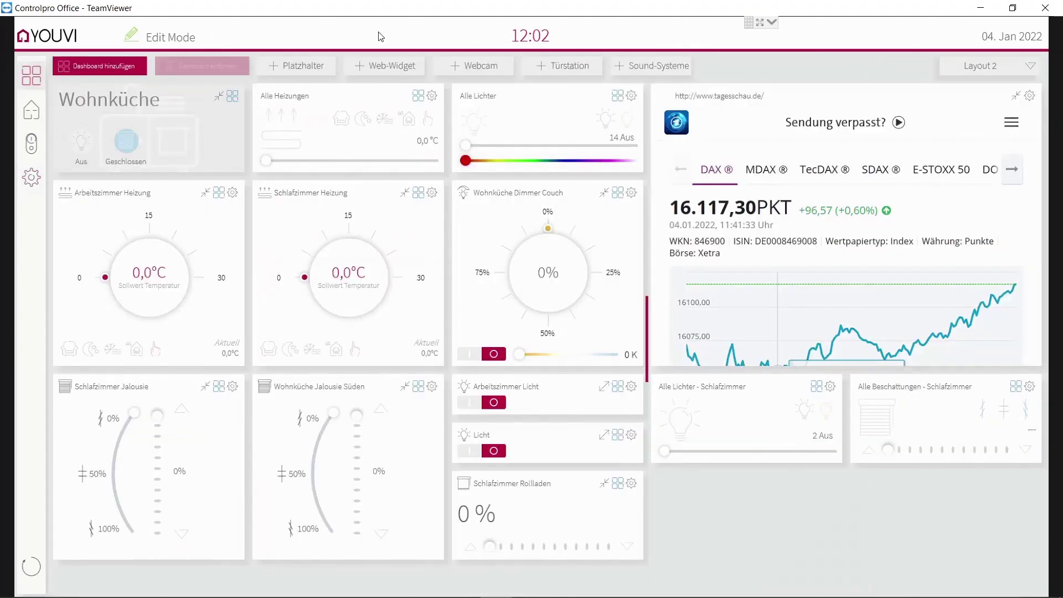
Step: Add the Agfeo door station to the dashboard and place its widget directly below the "Alle Lichter - Schlafzimmer" tile
click(571, 68)
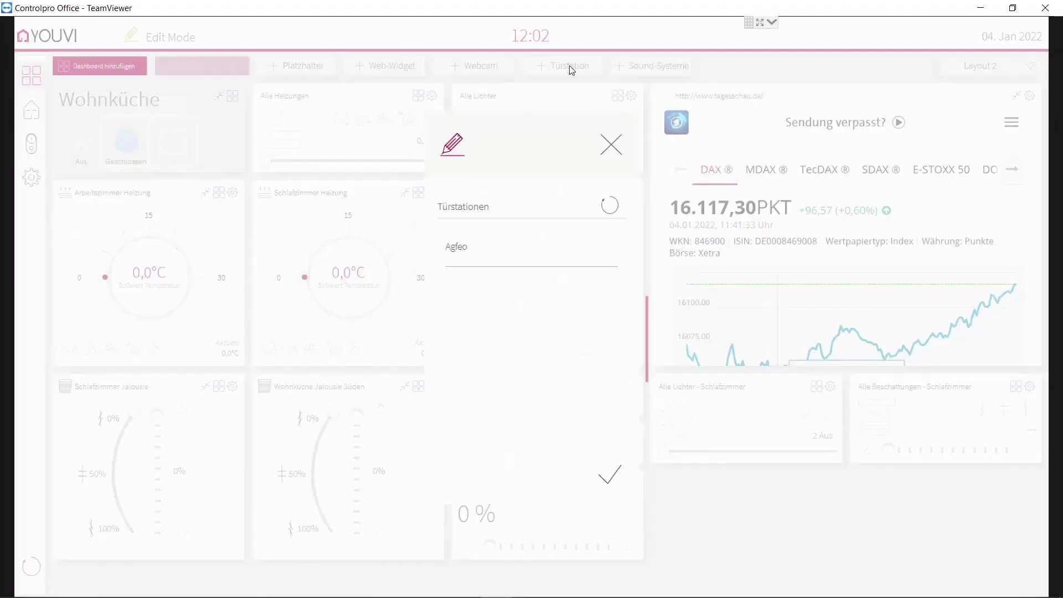
click(553, 248)
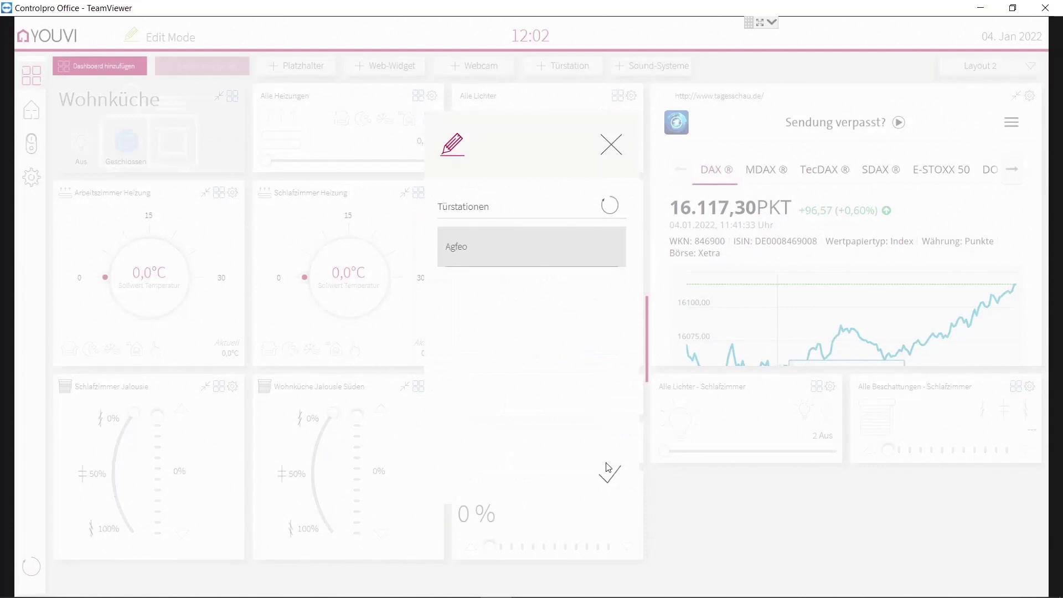
click(608, 468)
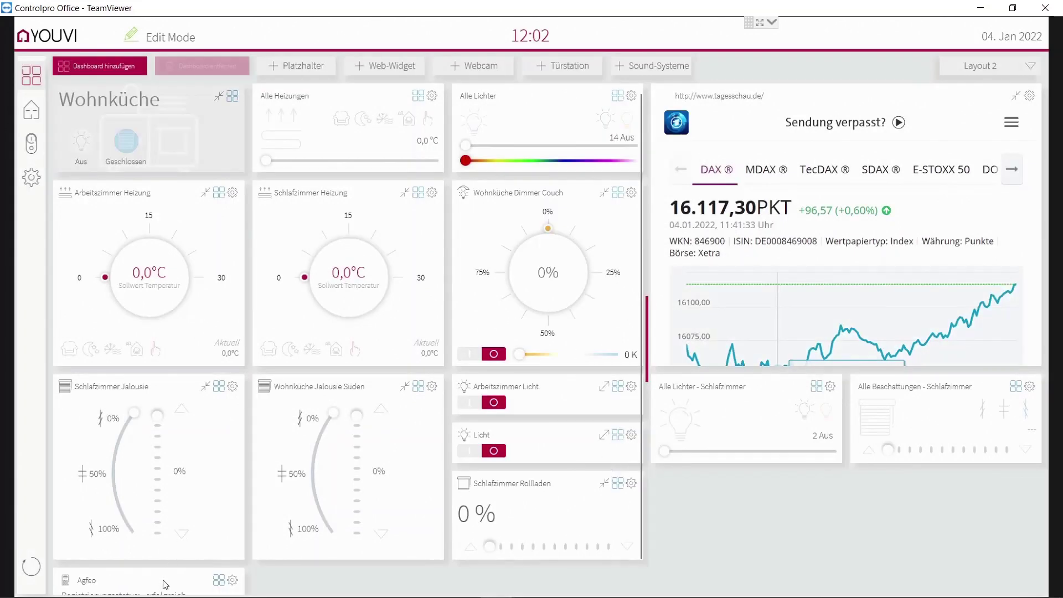
drag(165, 573, 855, 504)
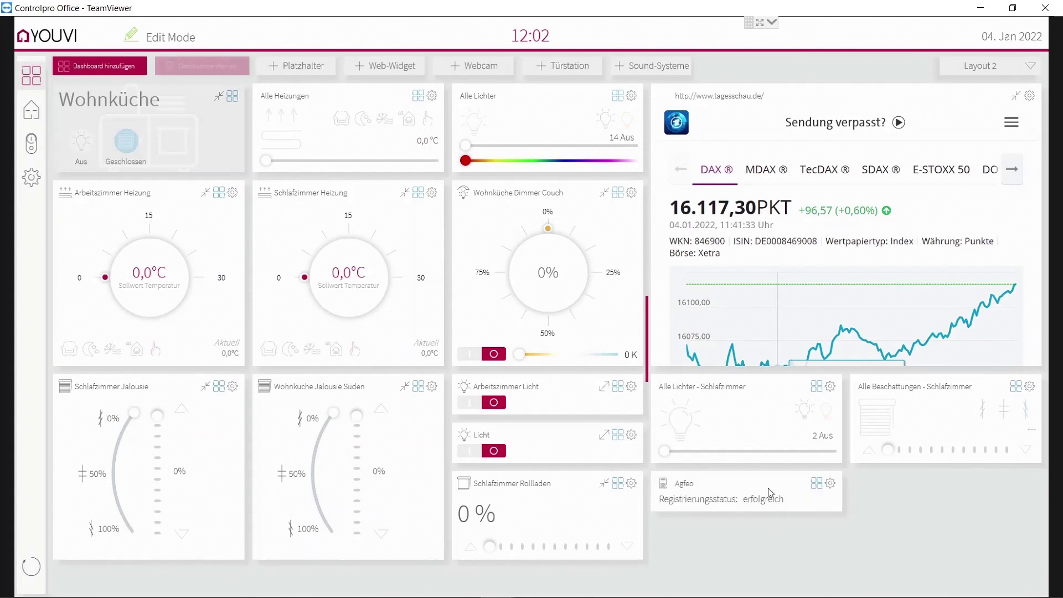
Step: Deactivate Edit Mode in the visualization settings and return to the dashboard
click(32, 177)
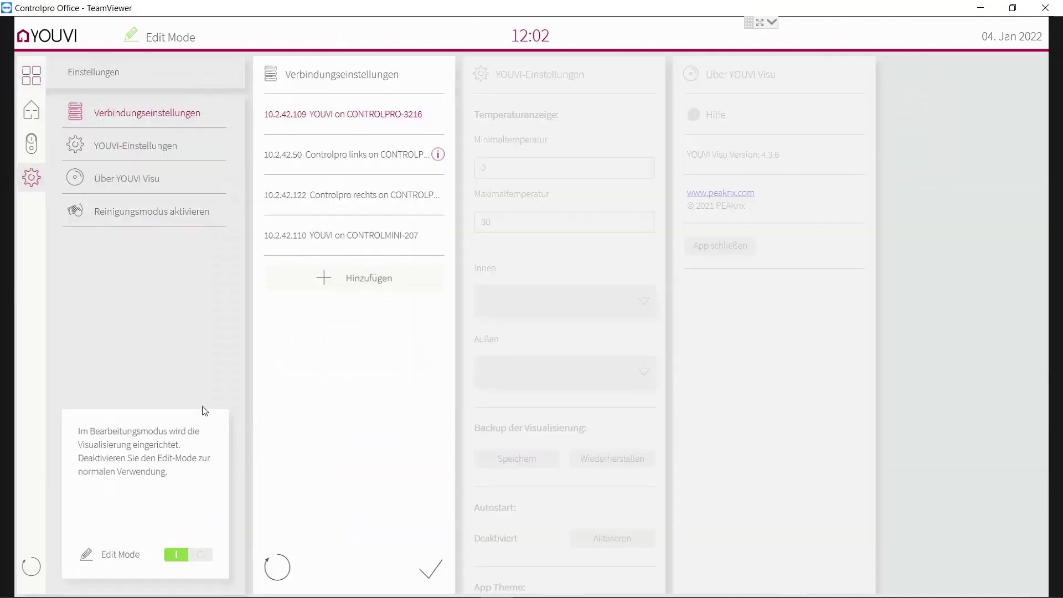
click(200, 555)
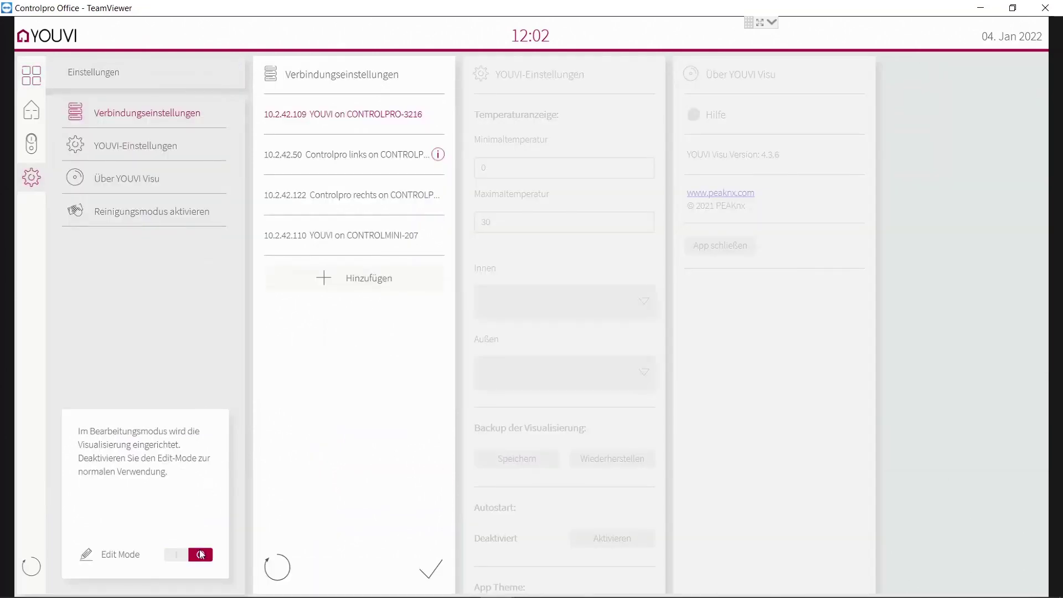
click(28, 78)
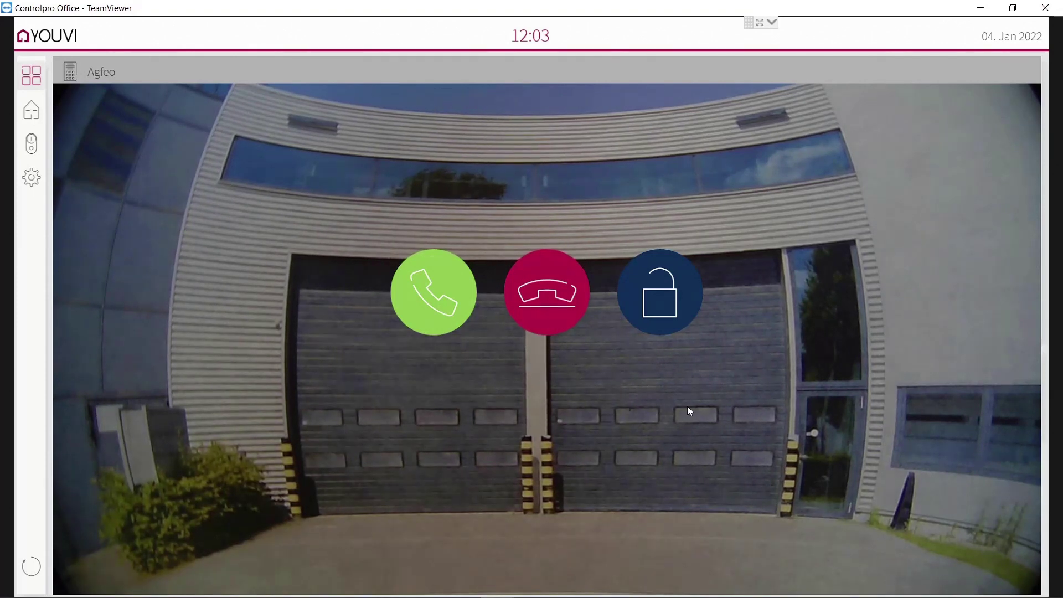
Step: Answer the incoming Agfeo door call, mute its sound, switch the camera image off and on again, and unlock the door
click(433, 292)
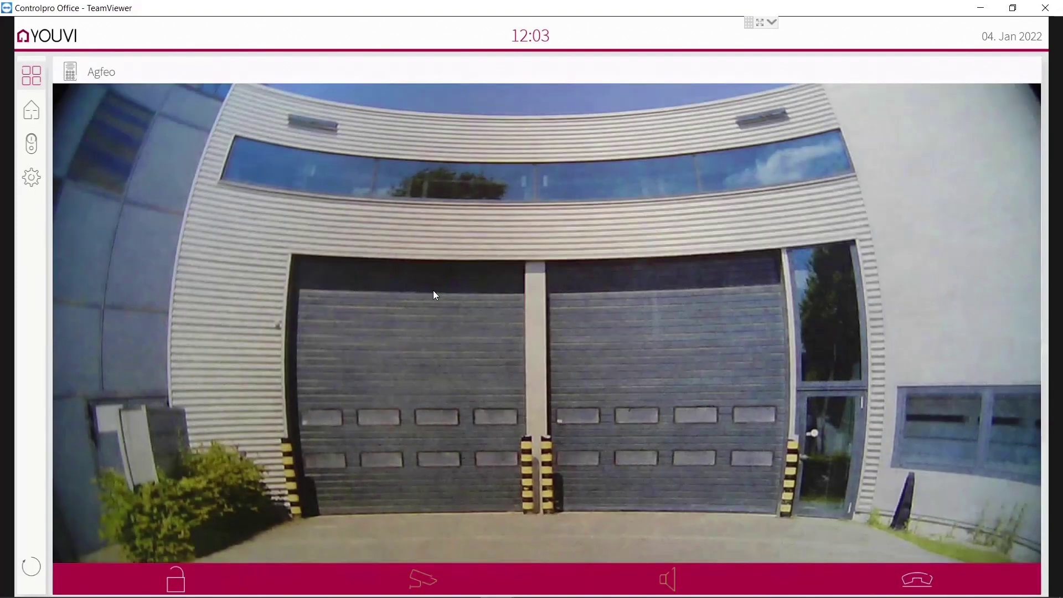
click(666, 579)
click(418, 582)
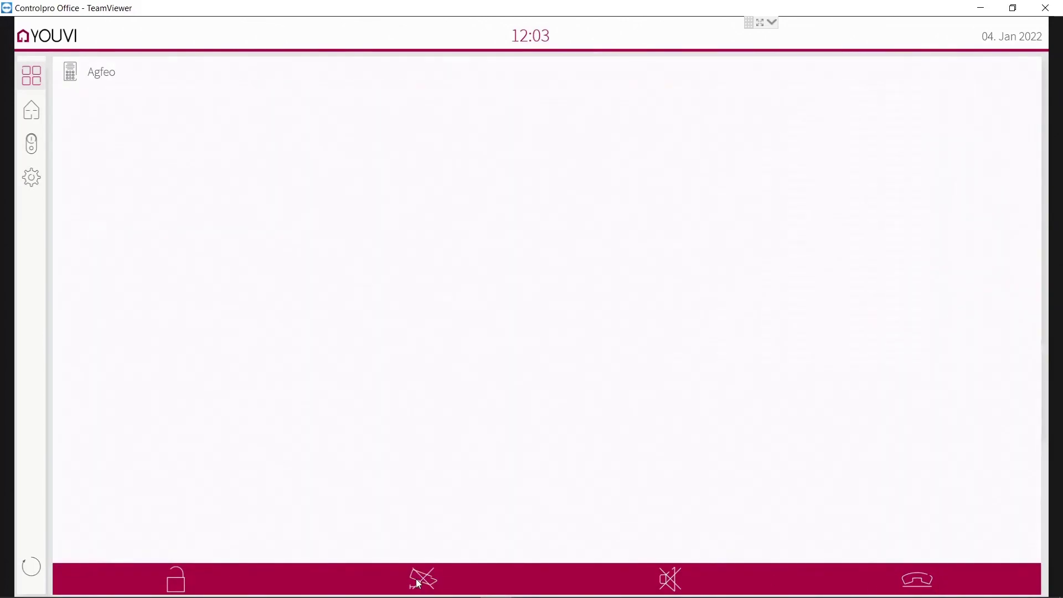
click(419, 583)
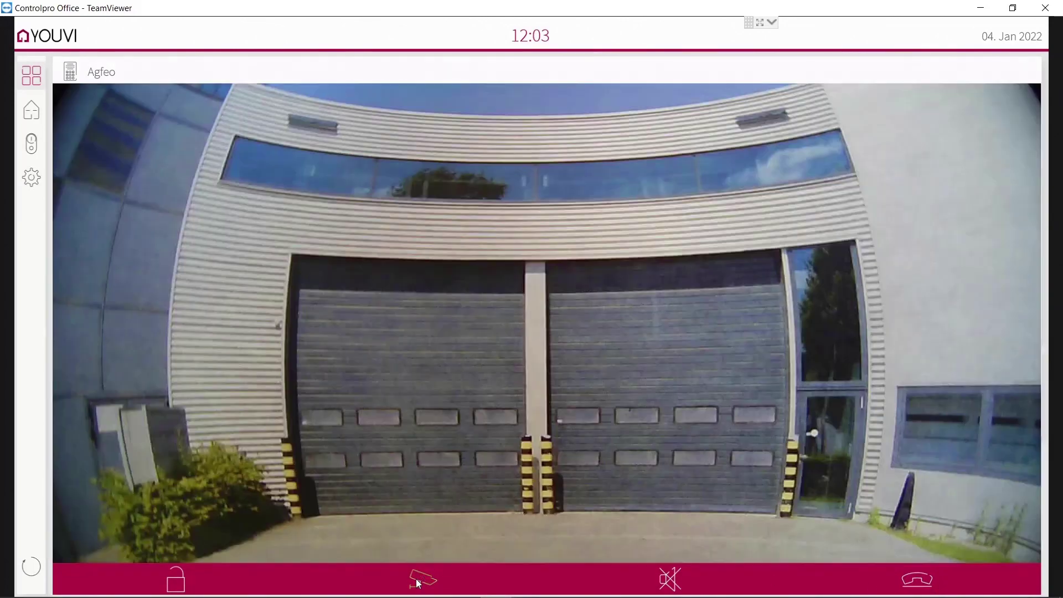
click(178, 582)
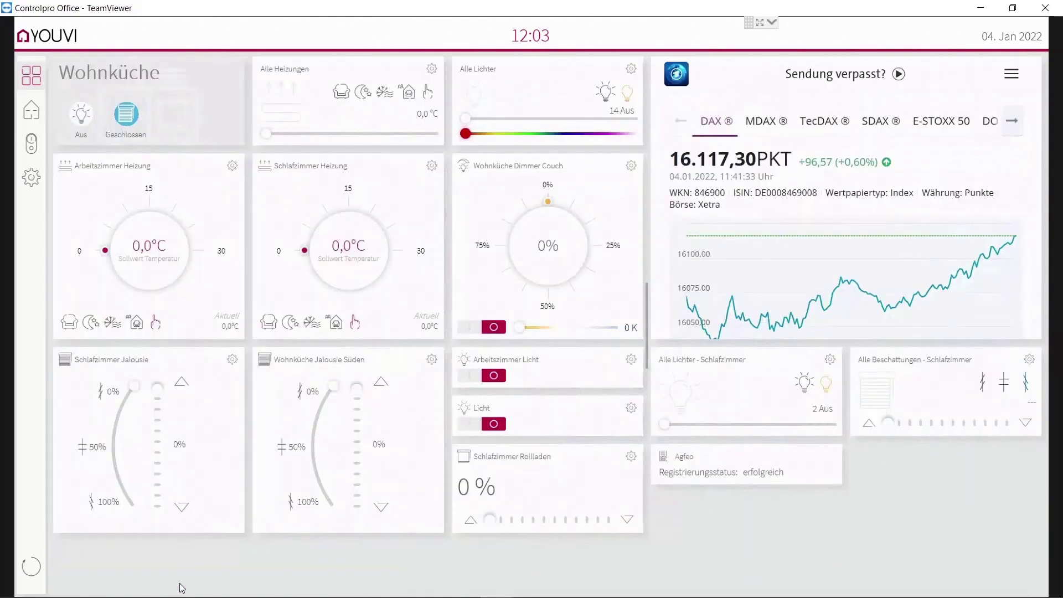